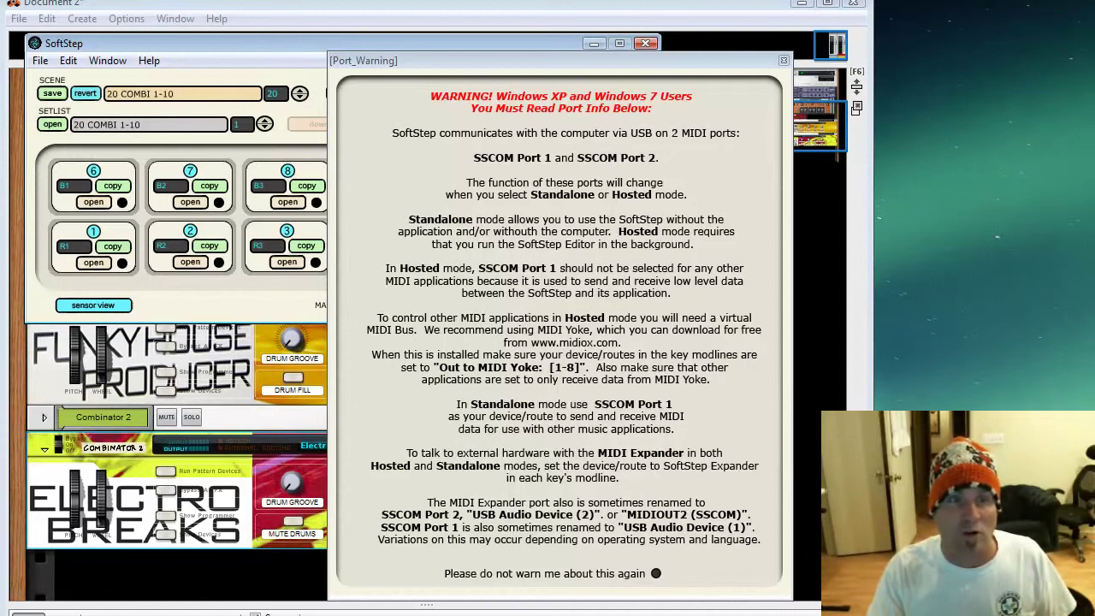
- Switch to the file explorer and view the contents of the SoftStep_win_V1.21 folder, then minimize the window
key(alt+Tab)
drag(910, 188, 479, 114)
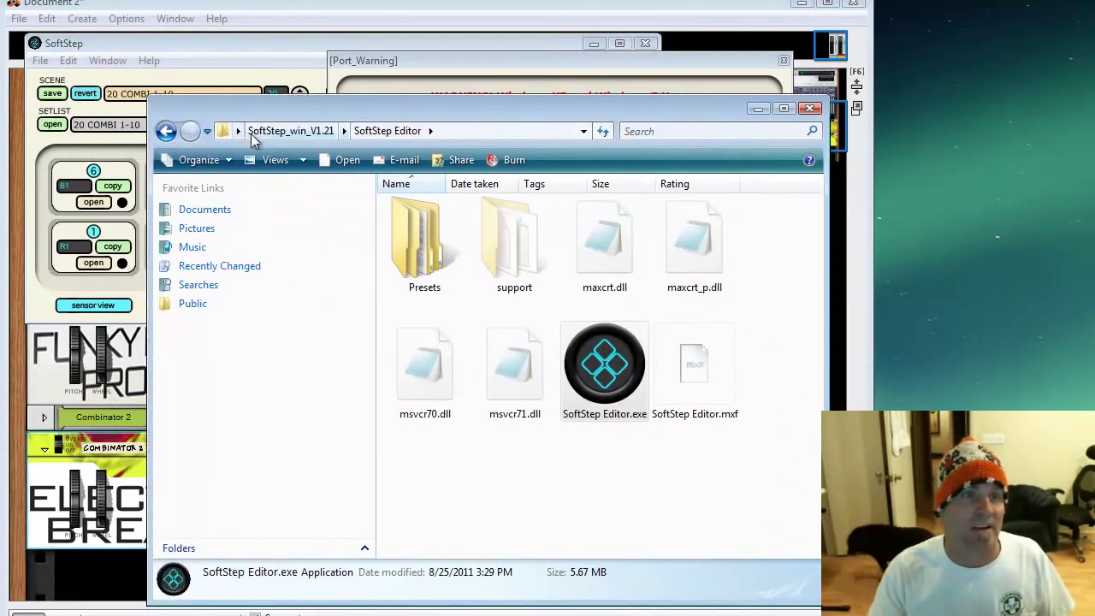
click(257, 131)
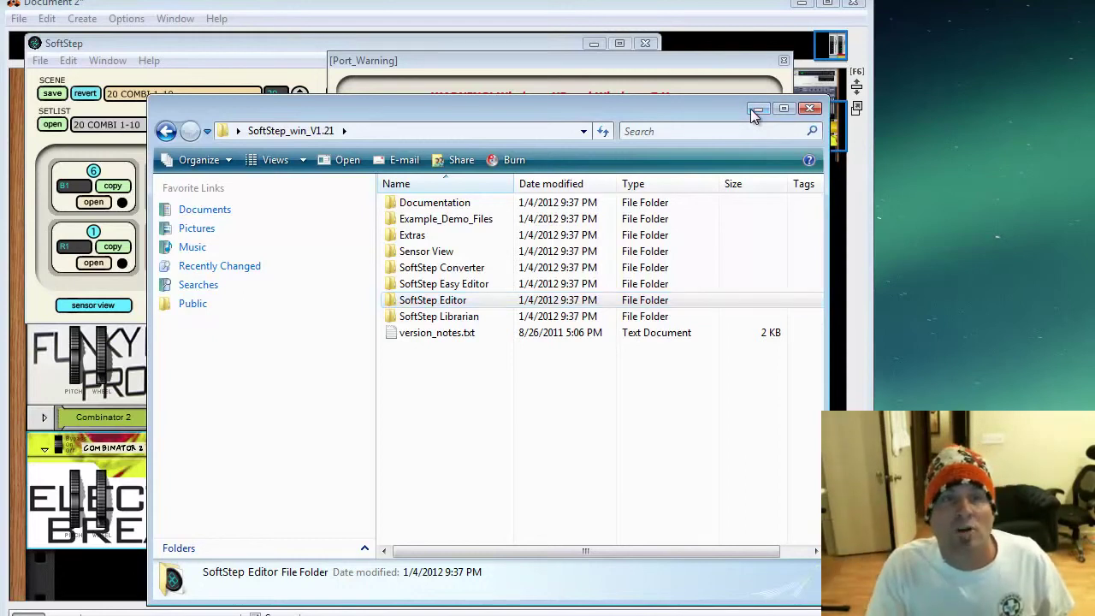
click(756, 109)
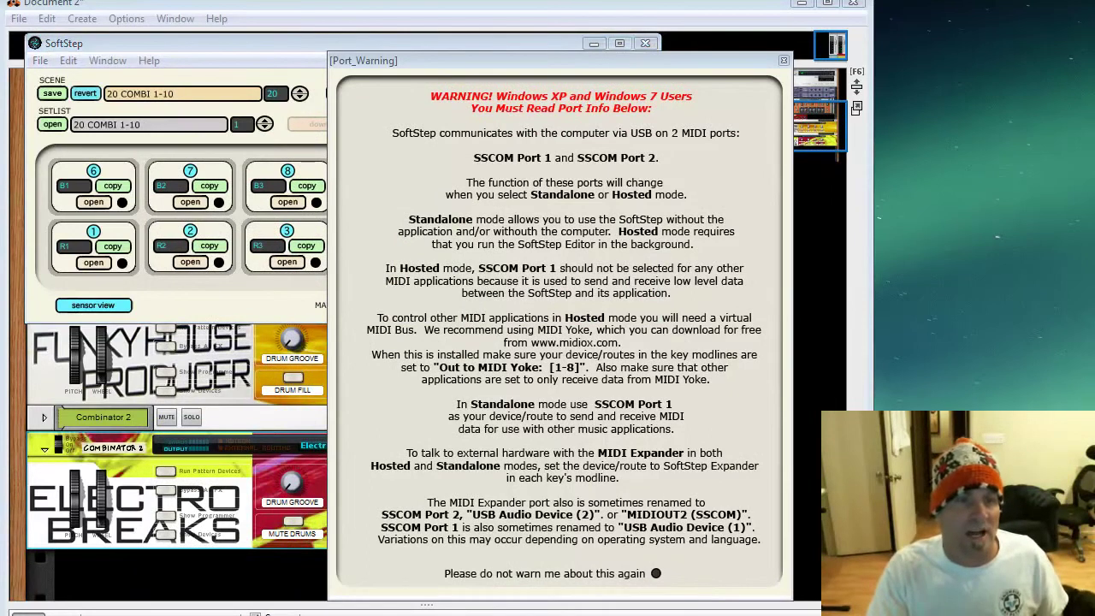
- Bring back the file explorer, view the contents of the SoftStep Editor folder, and minimize the window
key(alt+Tab)
double_click(408, 304)
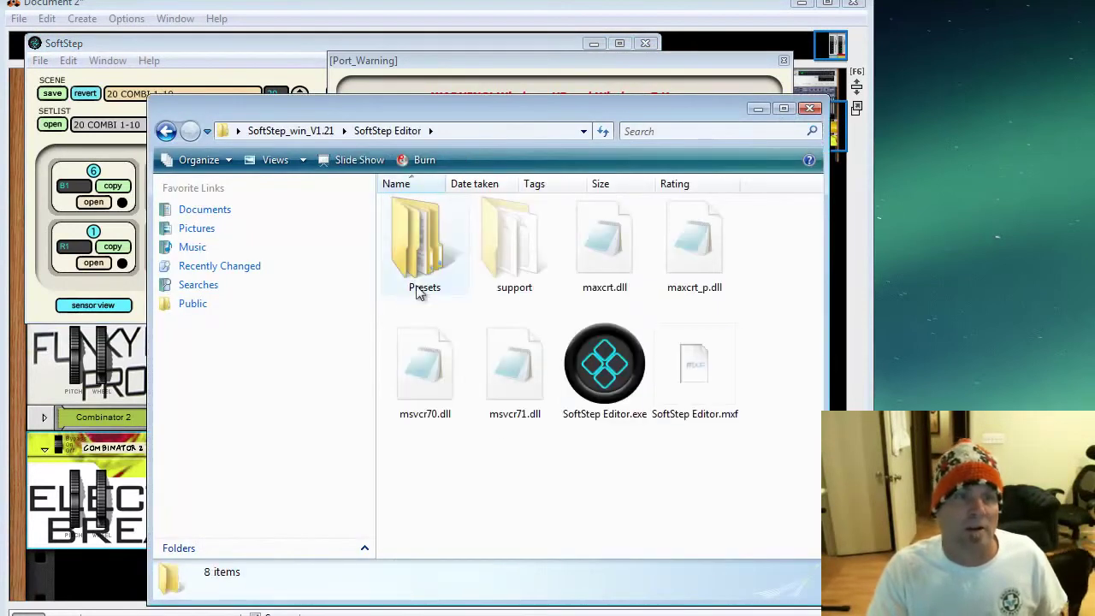
click(756, 110)
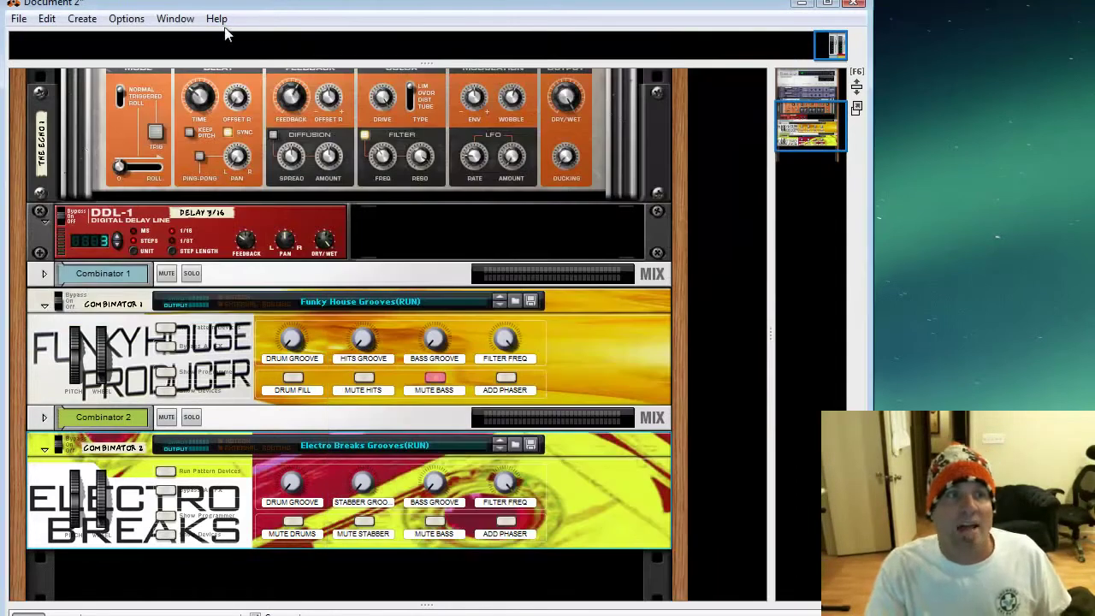
- Switch to Reason and open the control surface settings in its preferences
click(268, 8)
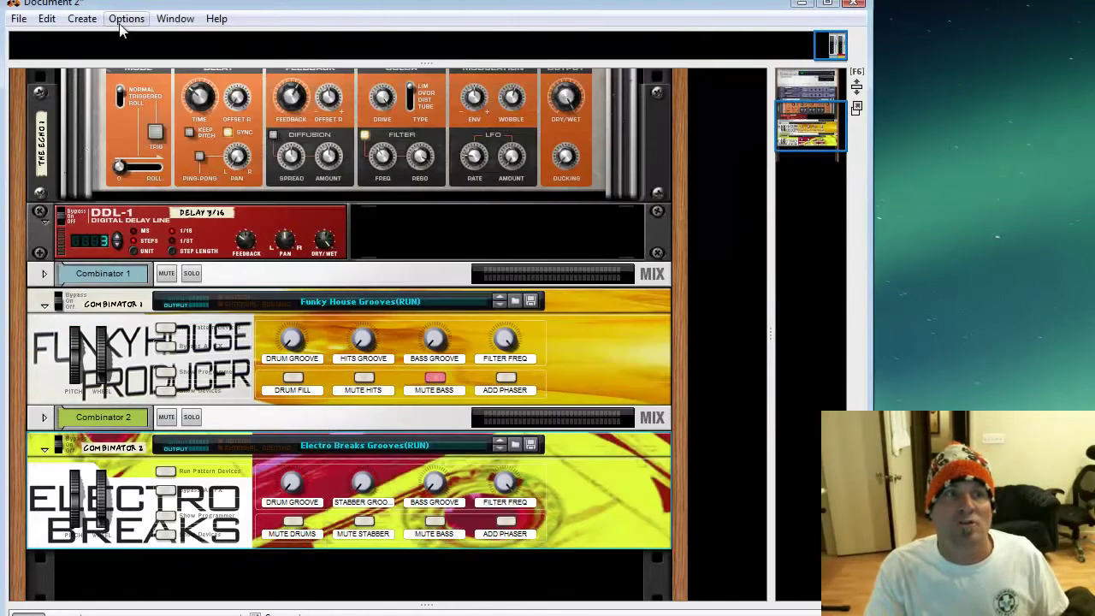
click(48, 20)
click(85, 609)
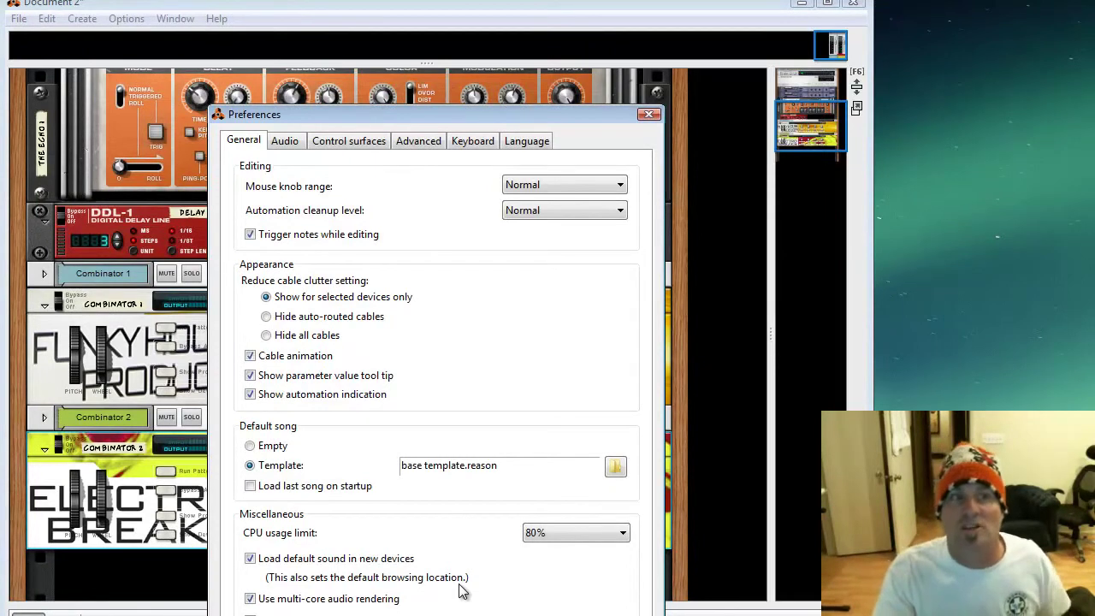
click(331, 147)
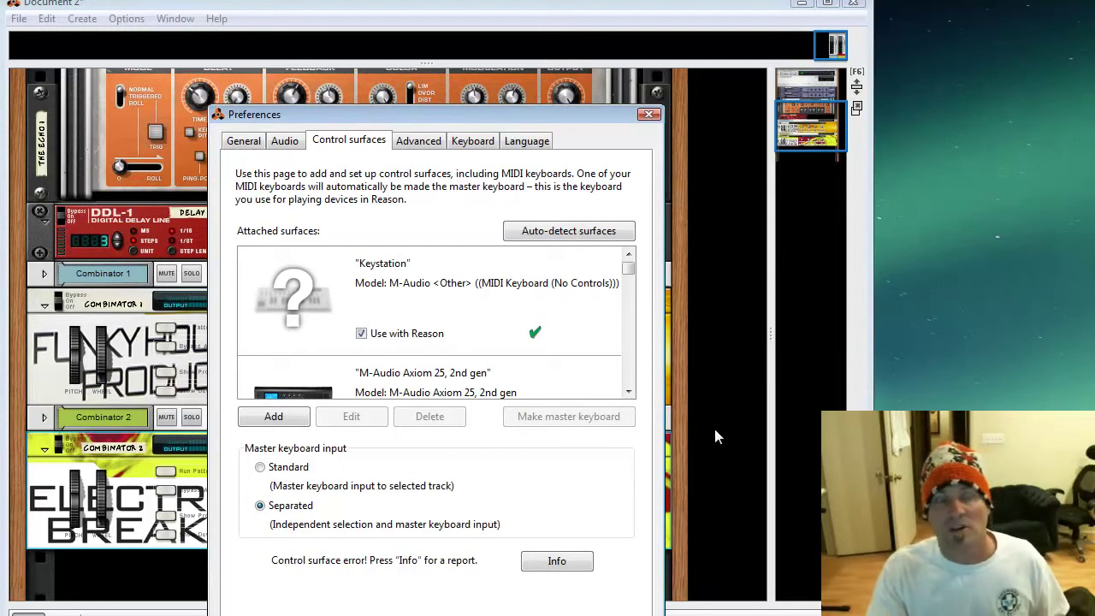
- Try adding an <Other> MIDI Control Keyboard as a control surface, list its MIDI inputs, and close the preferences without saving it
click(274, 417)
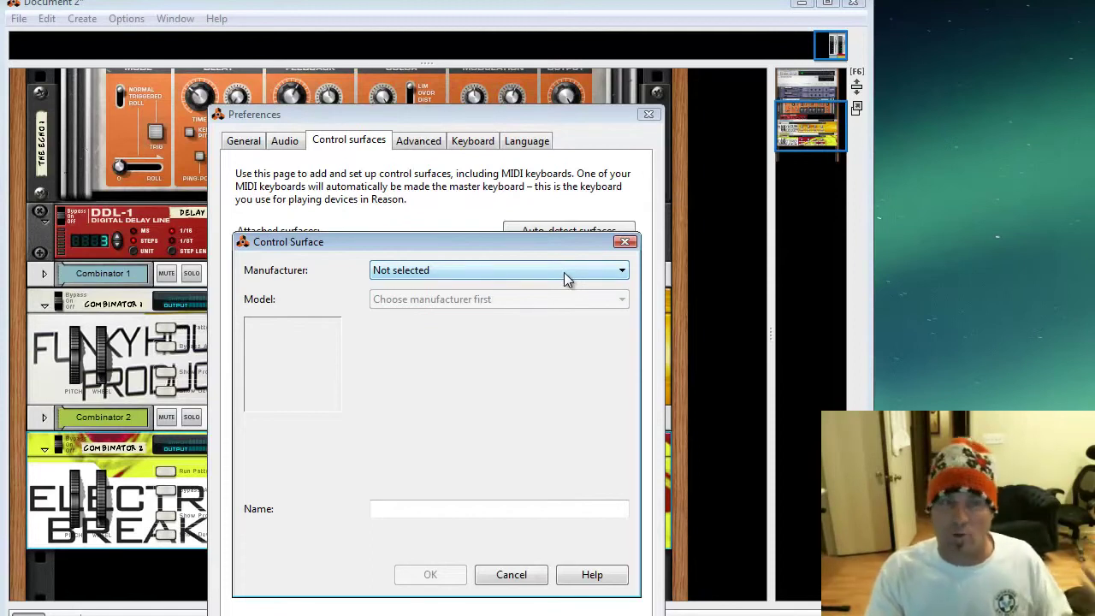
click(564, 272)
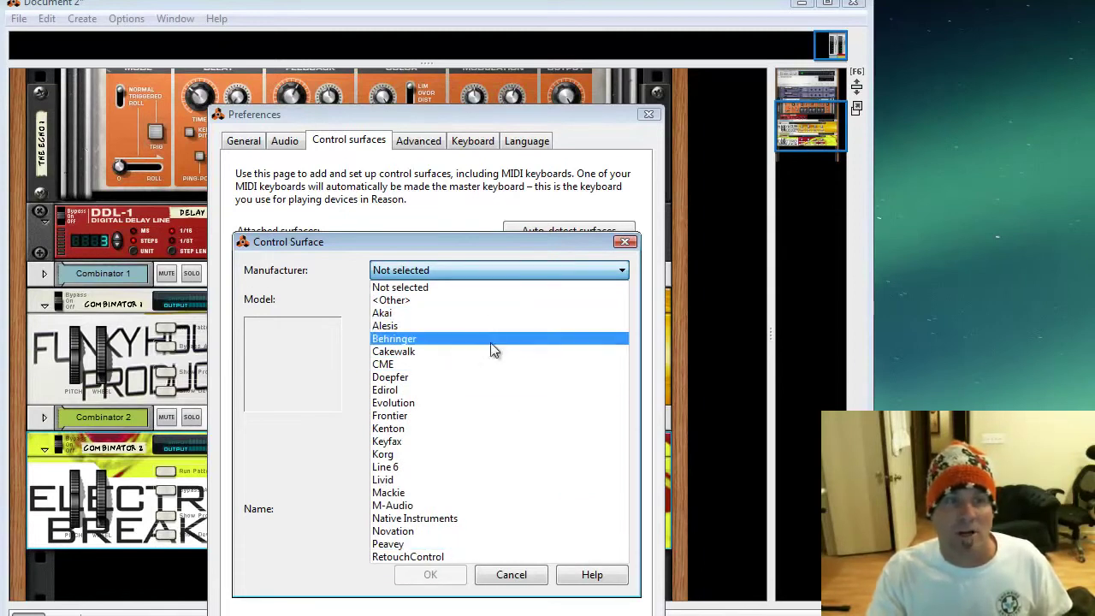
click(486, 301)
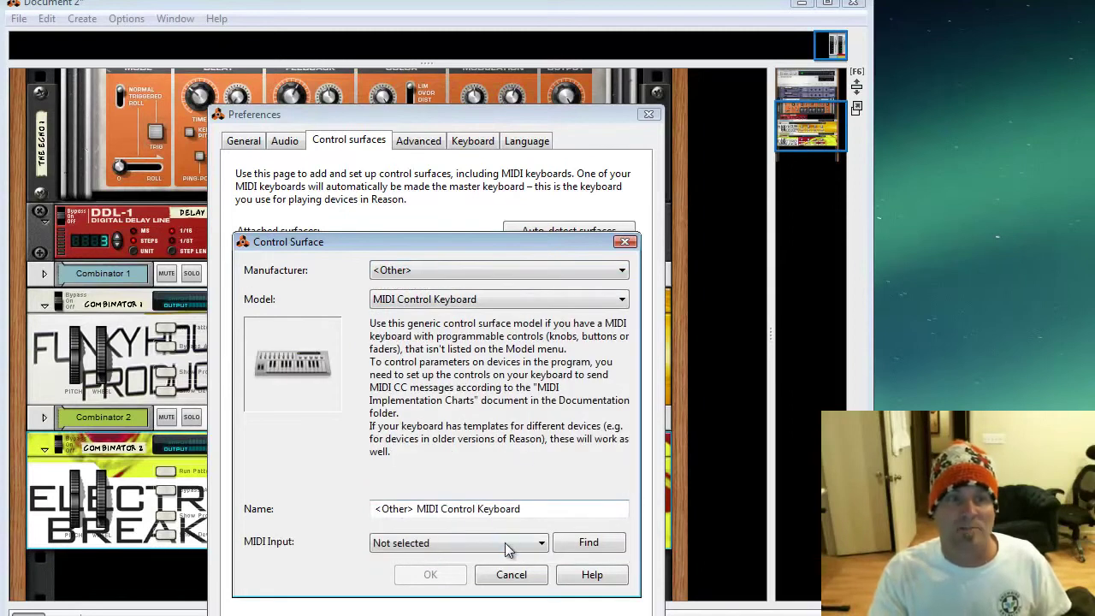
click(526, 548)
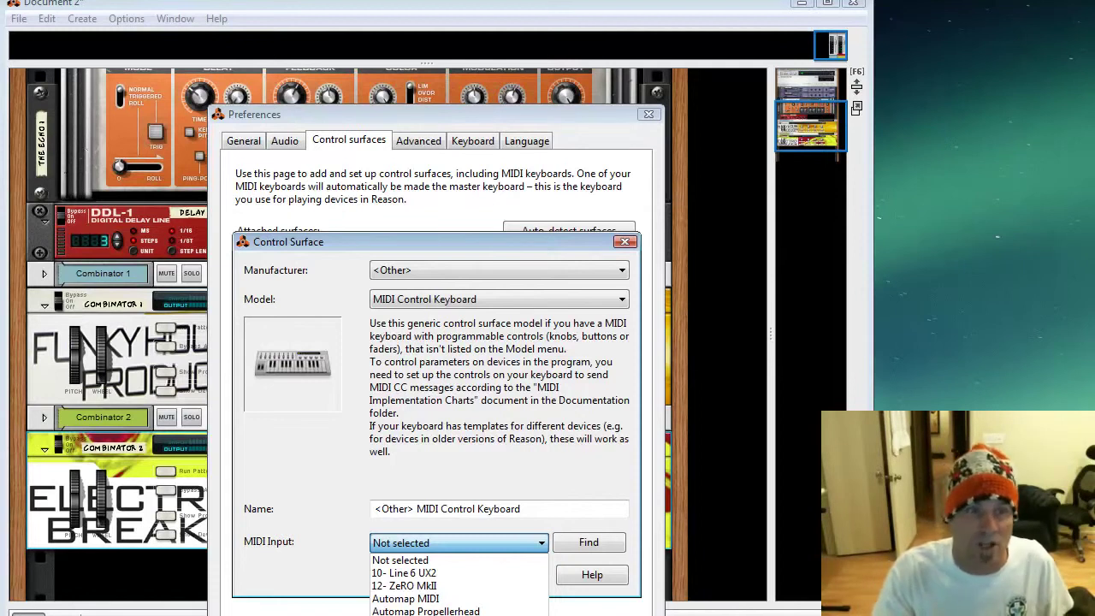
click(628, 245)
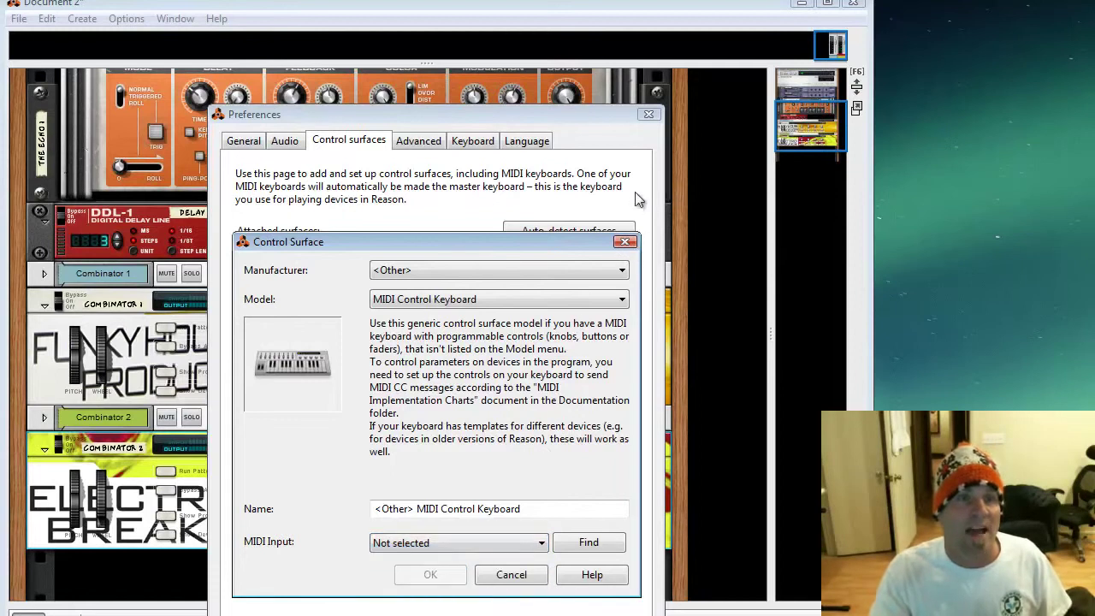
click(628, 245)
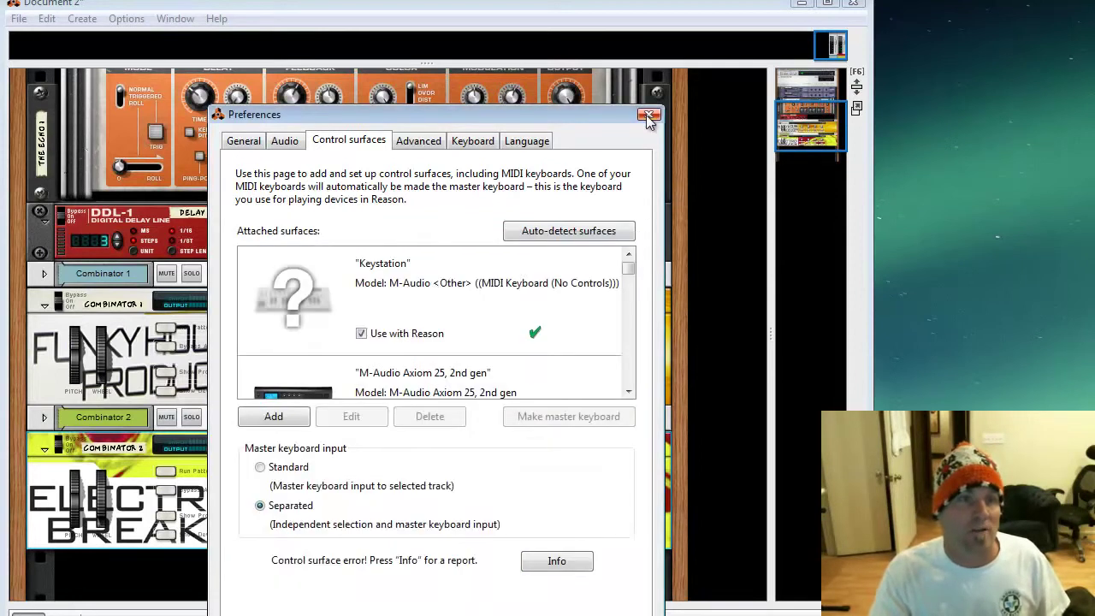
click(648, 114)
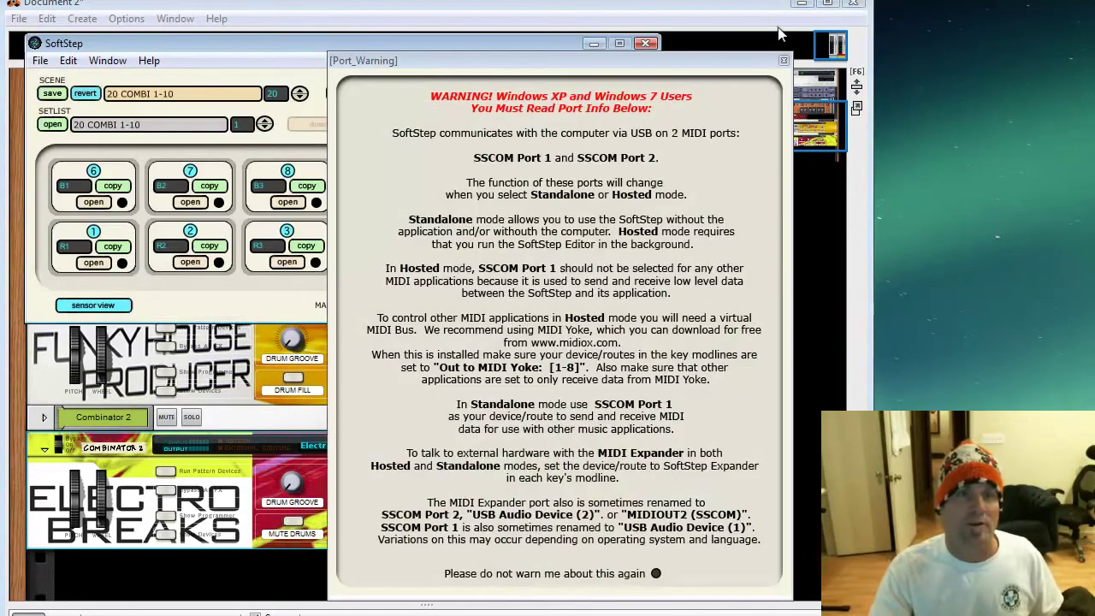
- Dismiss the SoftStep port warning, and minimize Reason to place the SoftStep editor alone over the desktop
click(783, 61)
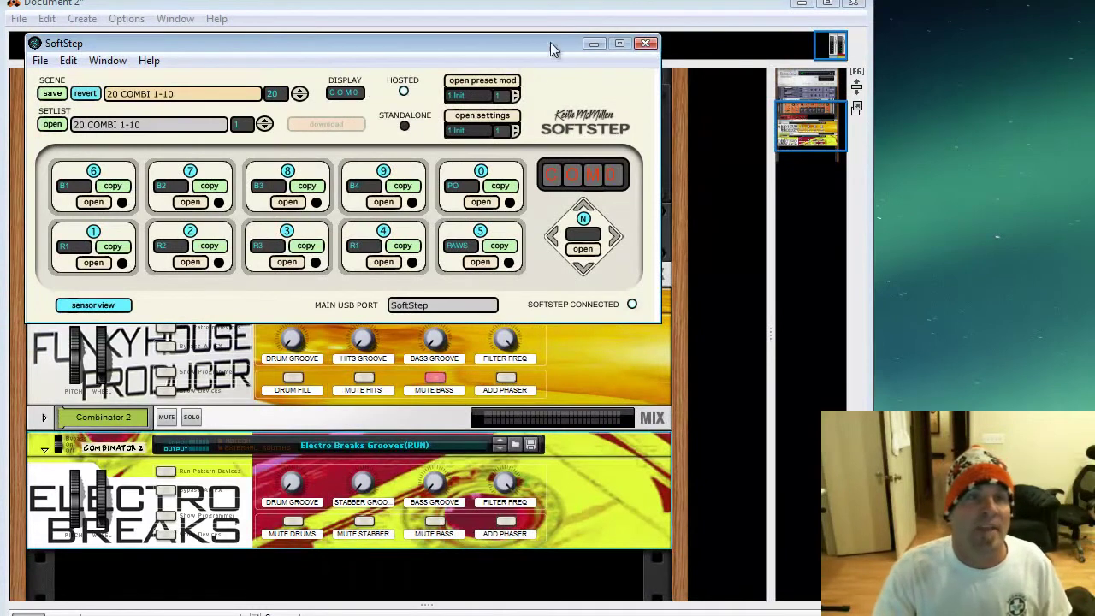
click(800, 4)
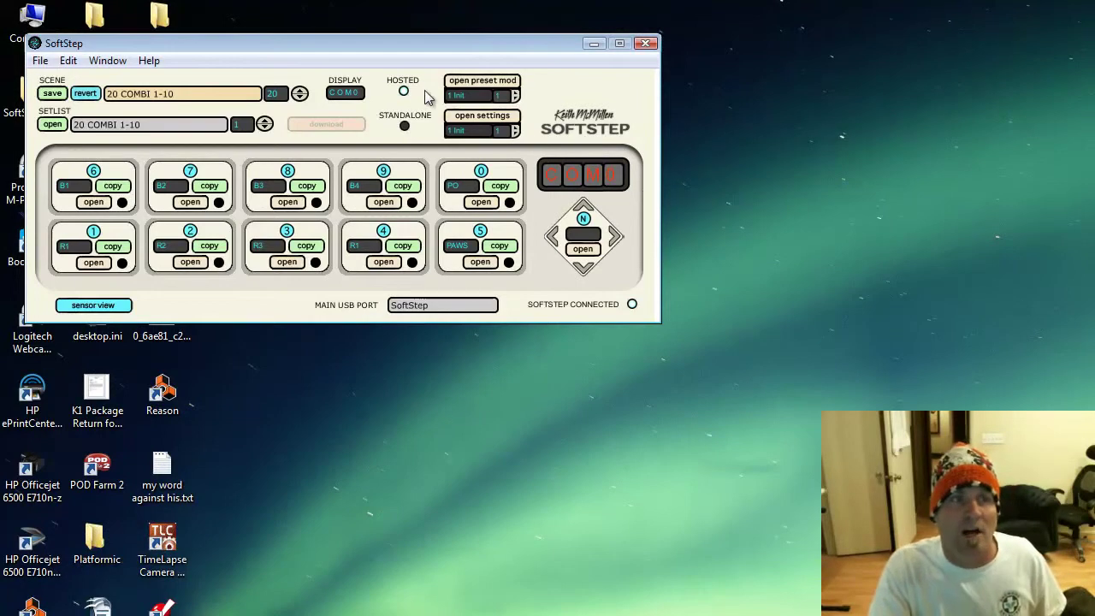
drag(403, 48, 482, 100)
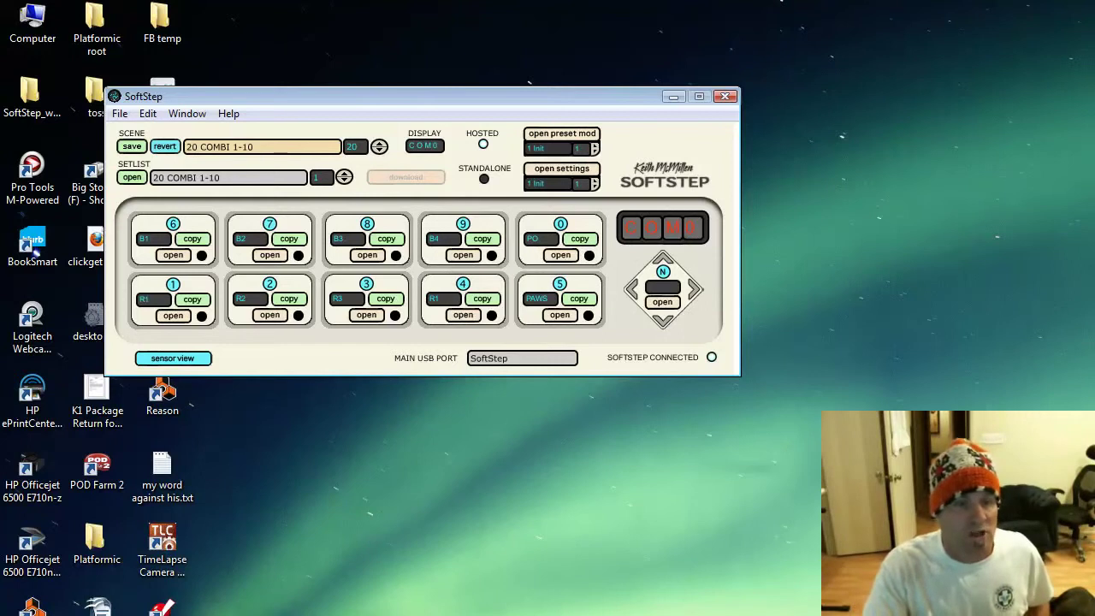
- Switch to Reason, start playback, test the Drum Groove knob on the Funky House Producer combinator, and stop playback
key(alt+Tab)
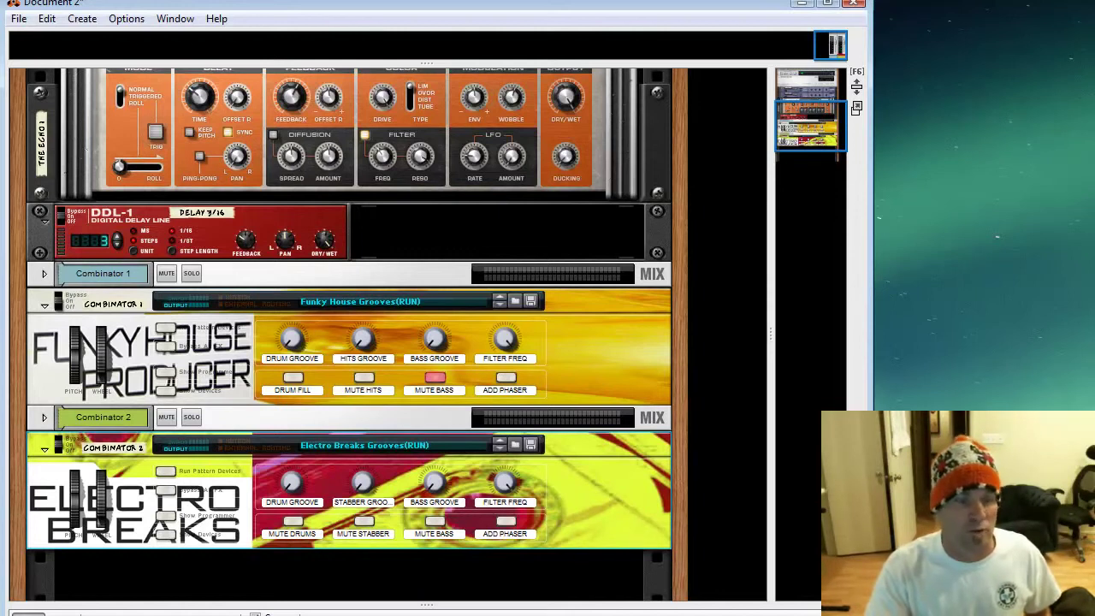
key(space)
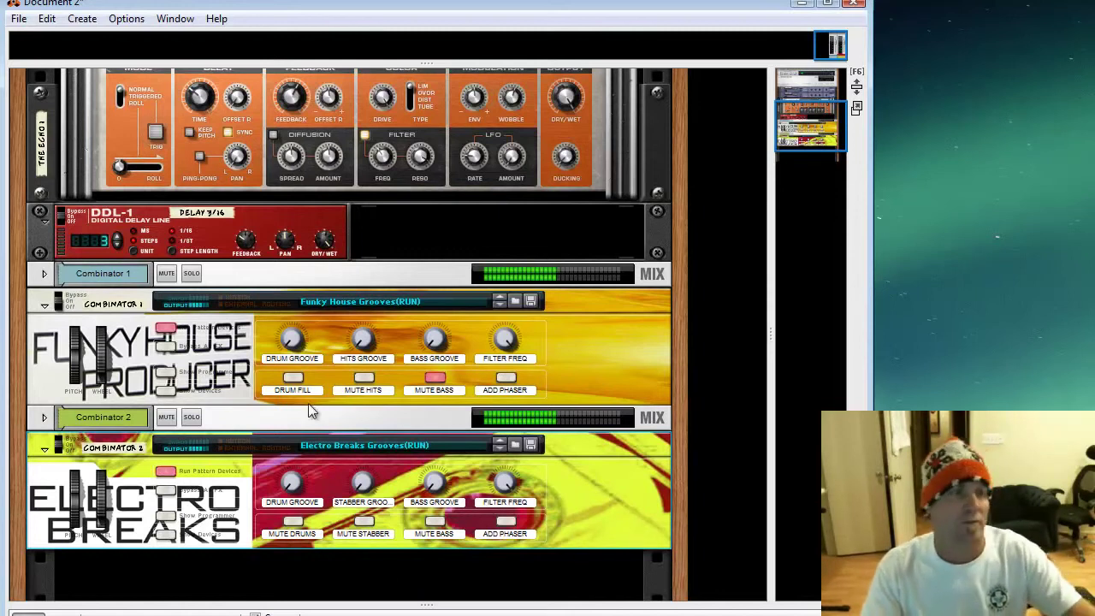
click(290, 337)
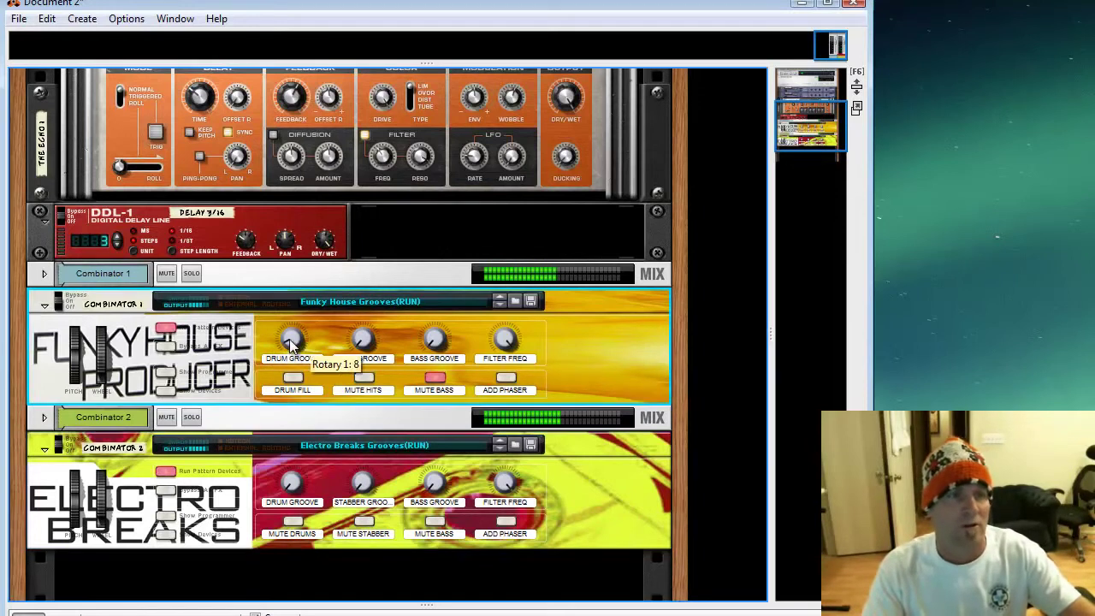
drag(289, 316, 293, 360)
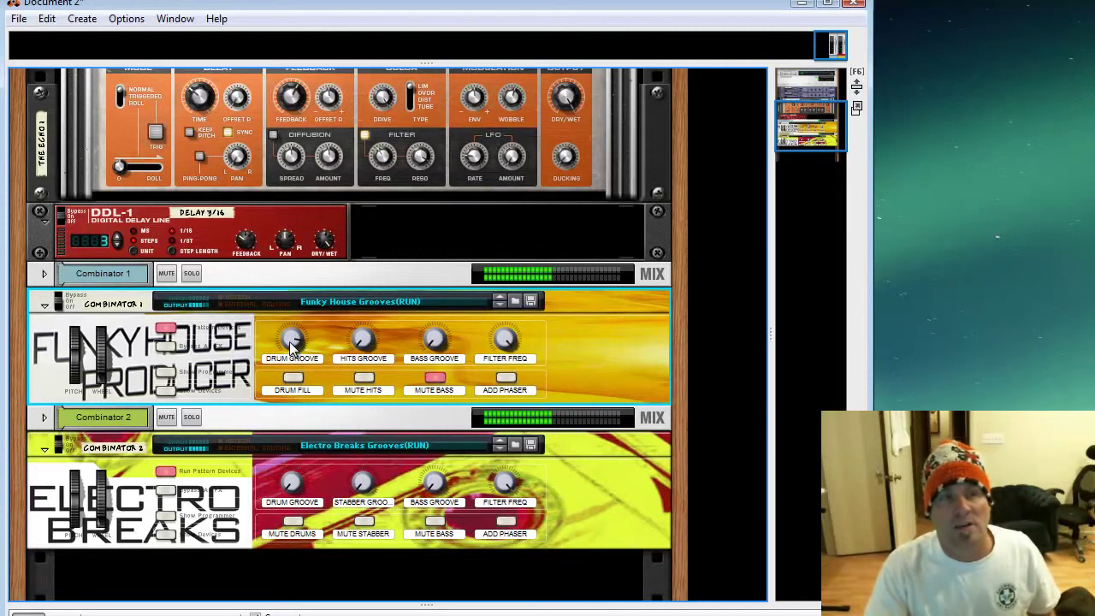
mouse_move(289, 341)
drag(289, 341, 292, 370)
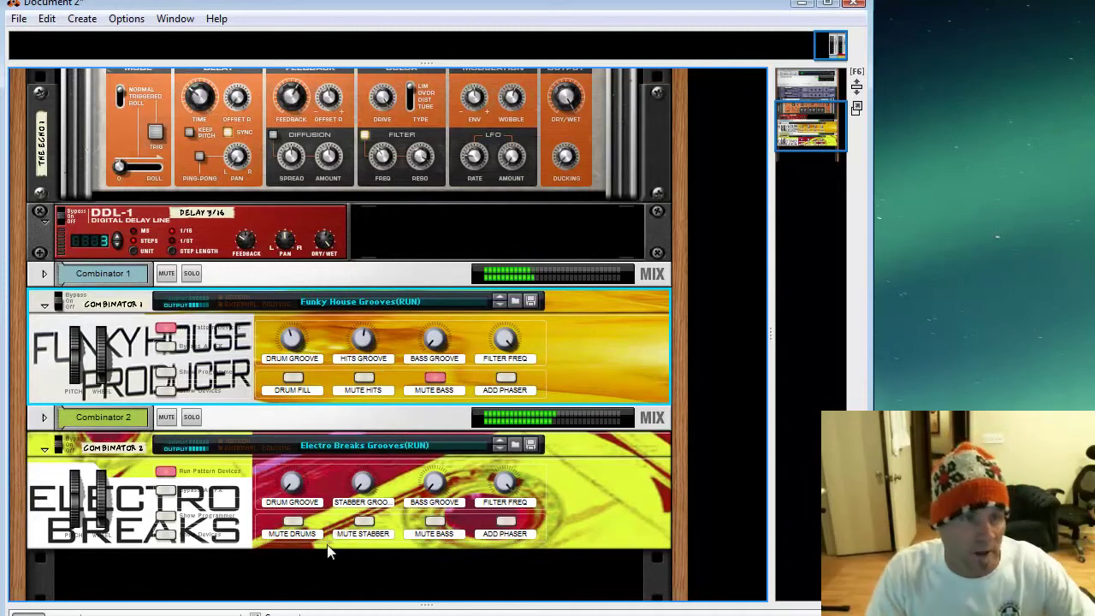
key(space)
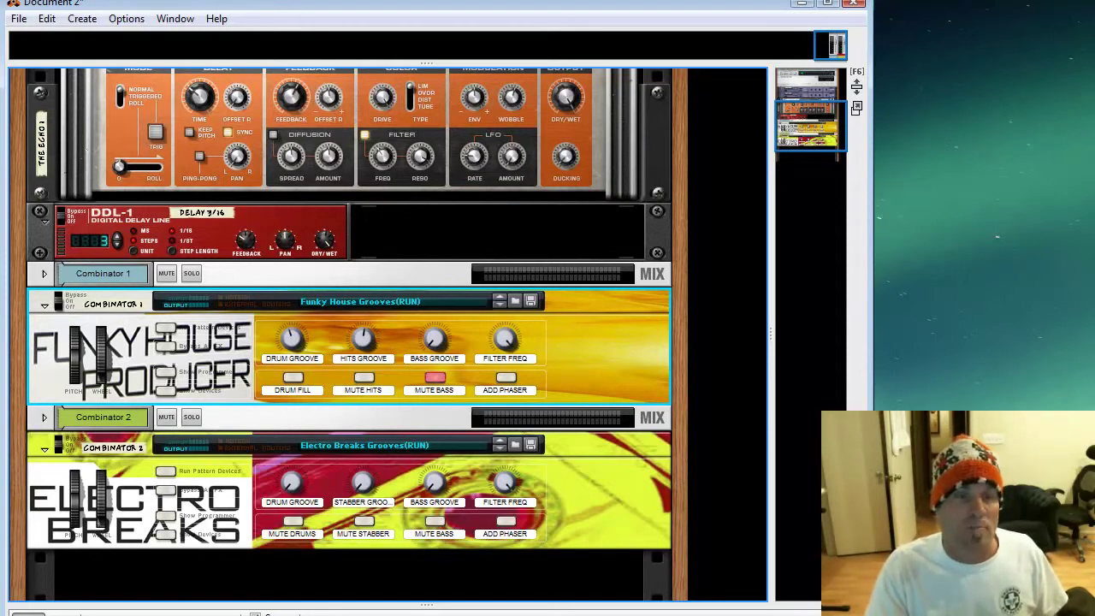
- Return to the SoftStep editor and try saving the current scene as "test" at scene location 25, then cancel
click(809, 3)
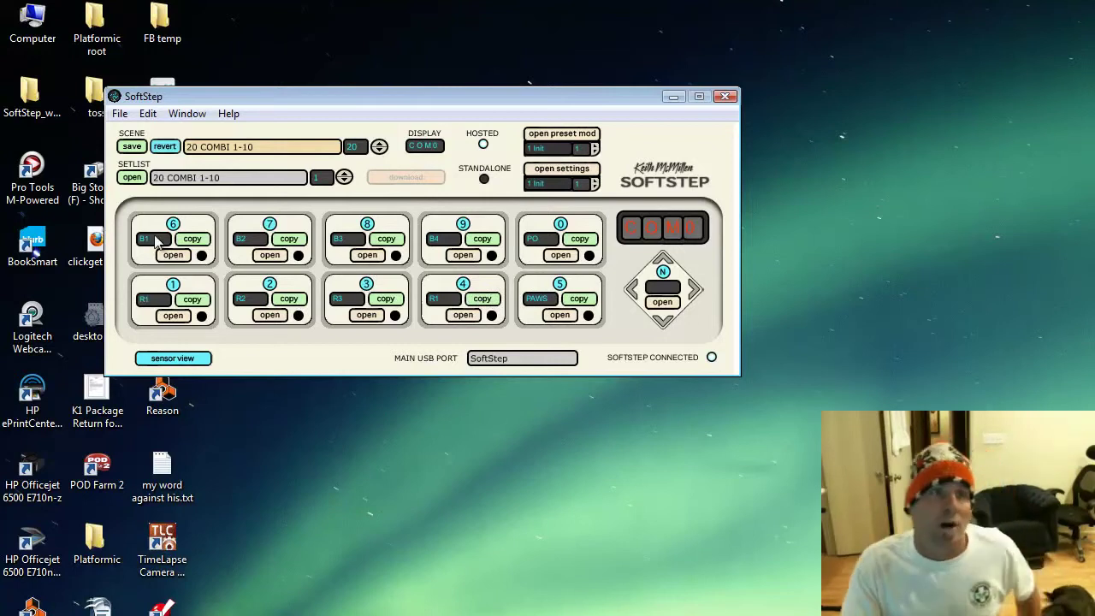
click(131, 146)
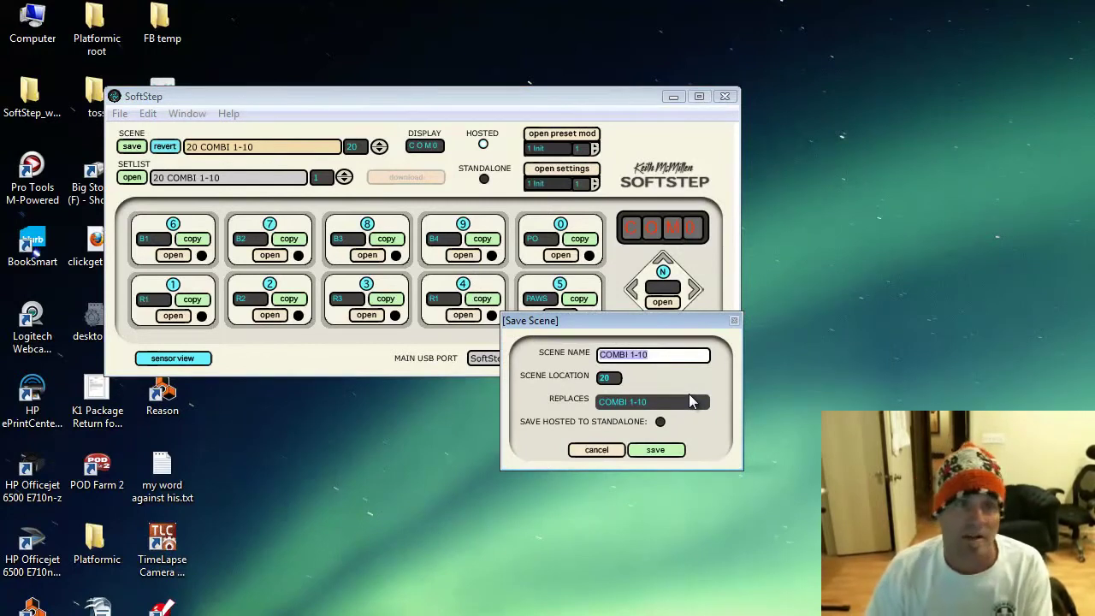
text(test)
mouse_move(608, 378)
mouse_down()
mouse_move(611, 391)
mouse_move(612, 377)
mouse_up()
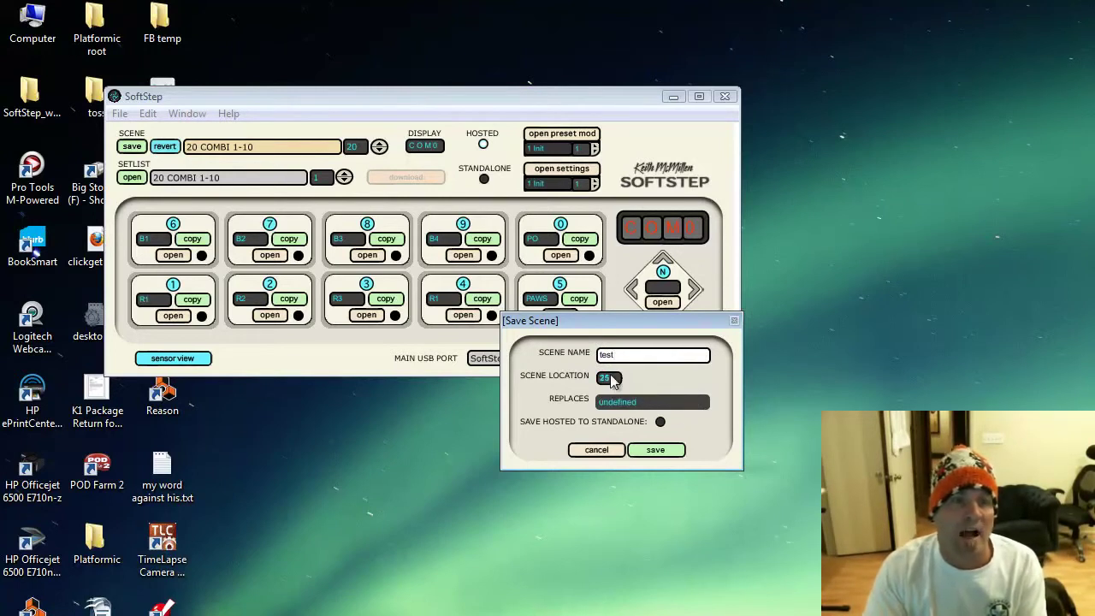
click(596, 450)
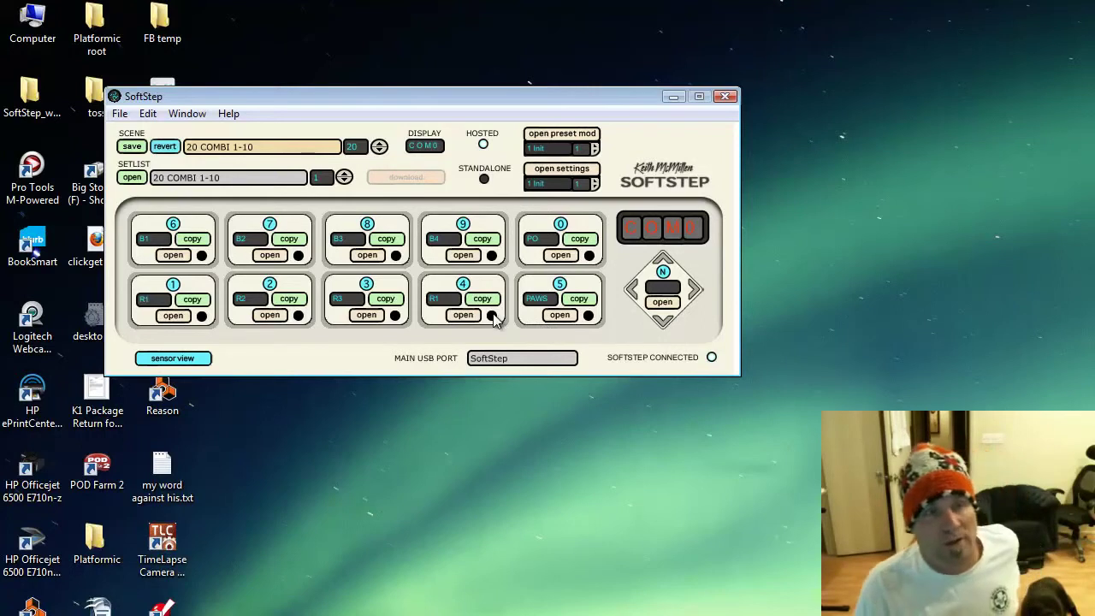
- Open the modulation settings of key 1 and choose X Latch as the source of line 1
click(178, 318)
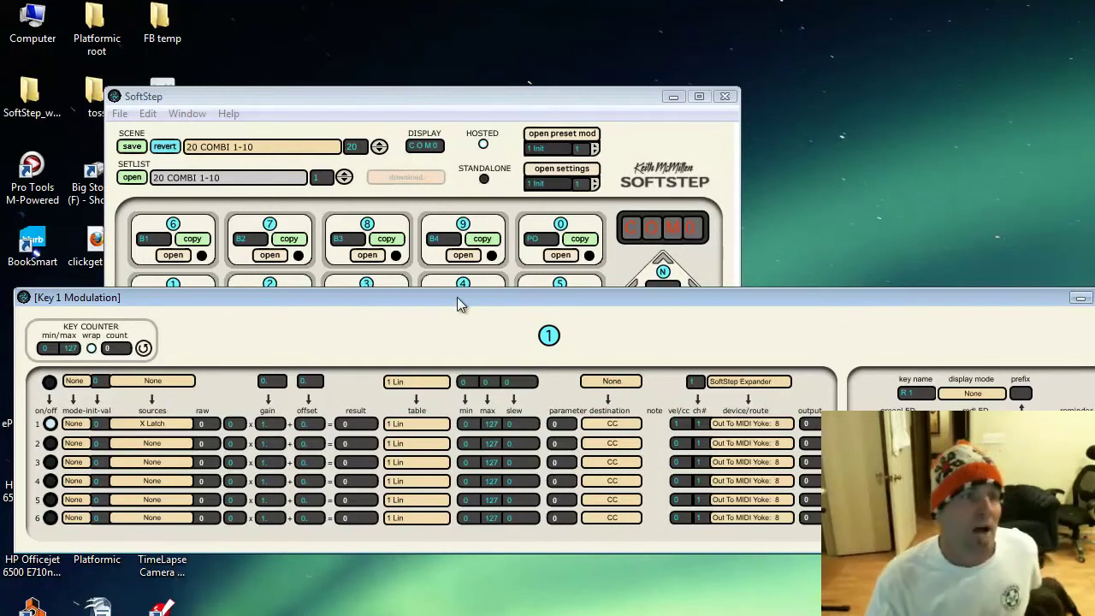
drag(455, 301, 460, 318)
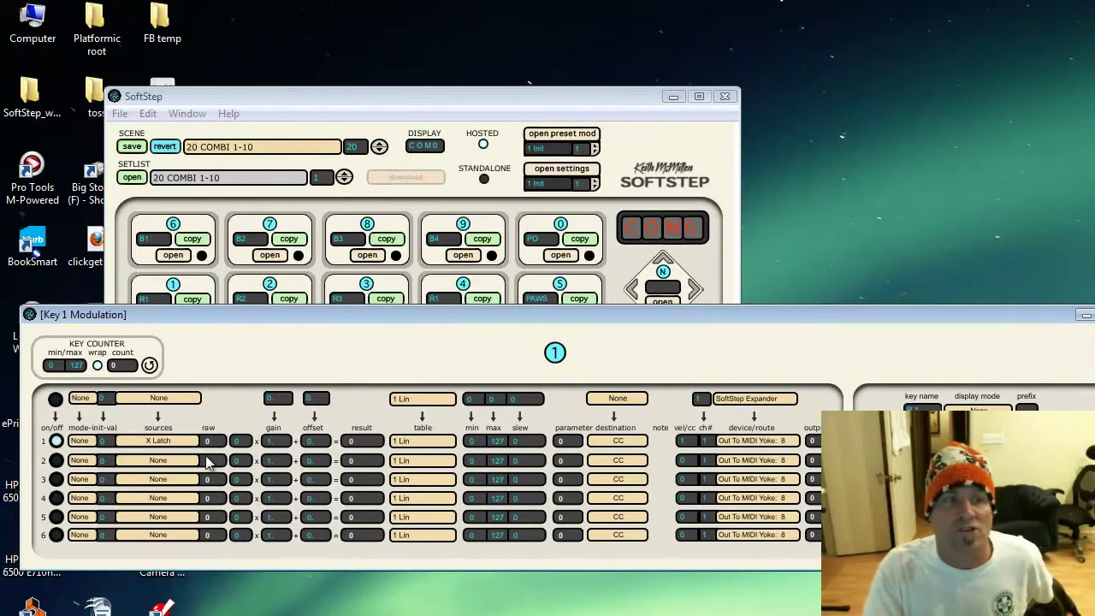
click(55, 440)
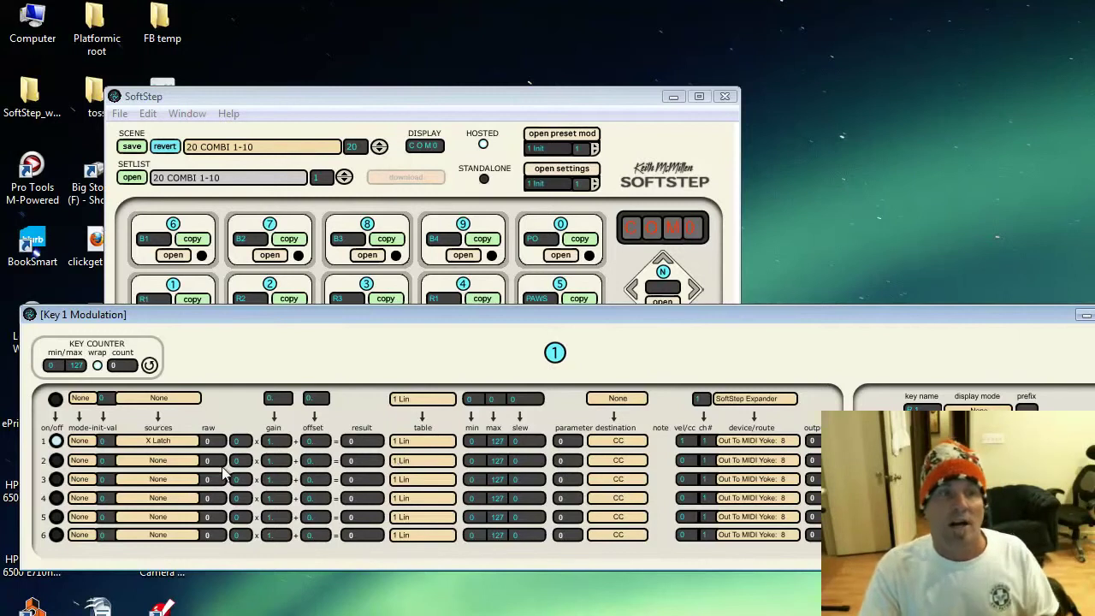
click(159, 442)
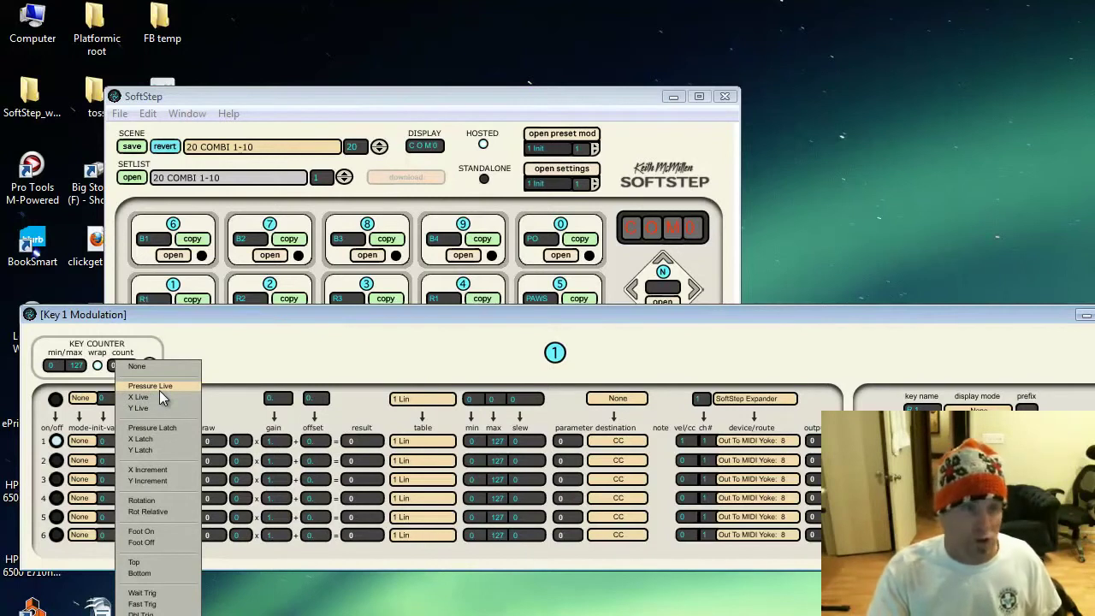
click(158, 440)
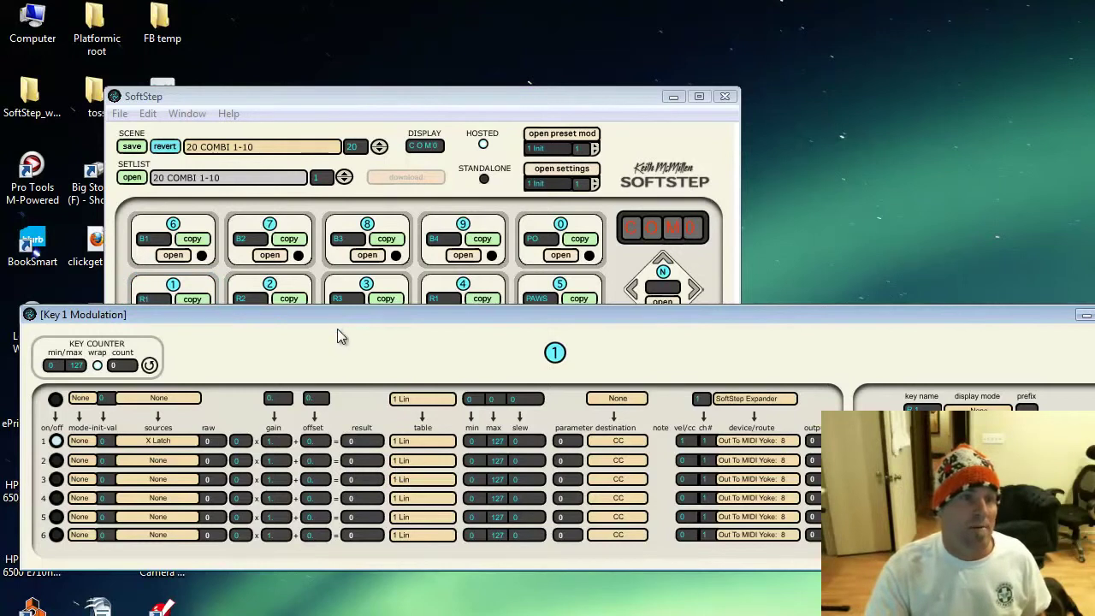
- Move the Key 1 Modulation window clear of the SoftStep keys and switch to Reason
drag(337, 319, 336, 358)
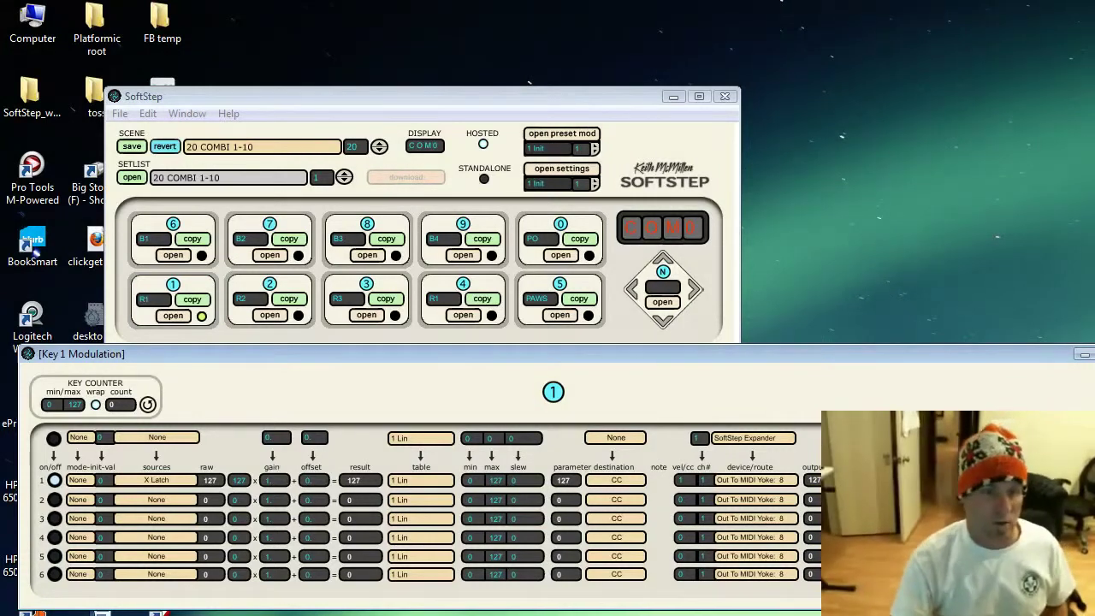
key(alt+Tab)
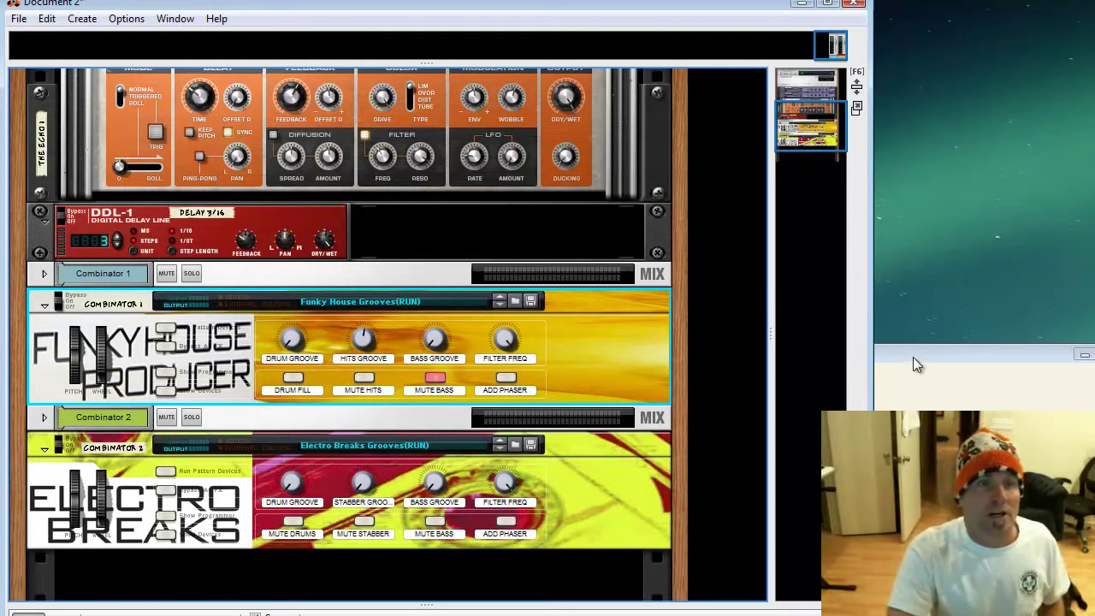
right_click(292, 342)
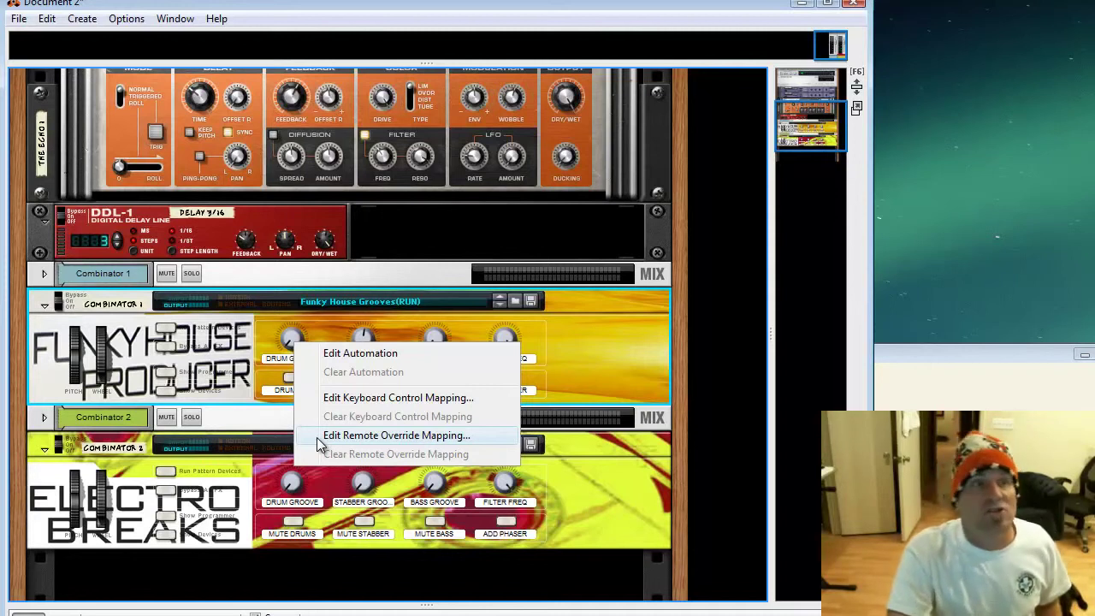
click(257, 342)
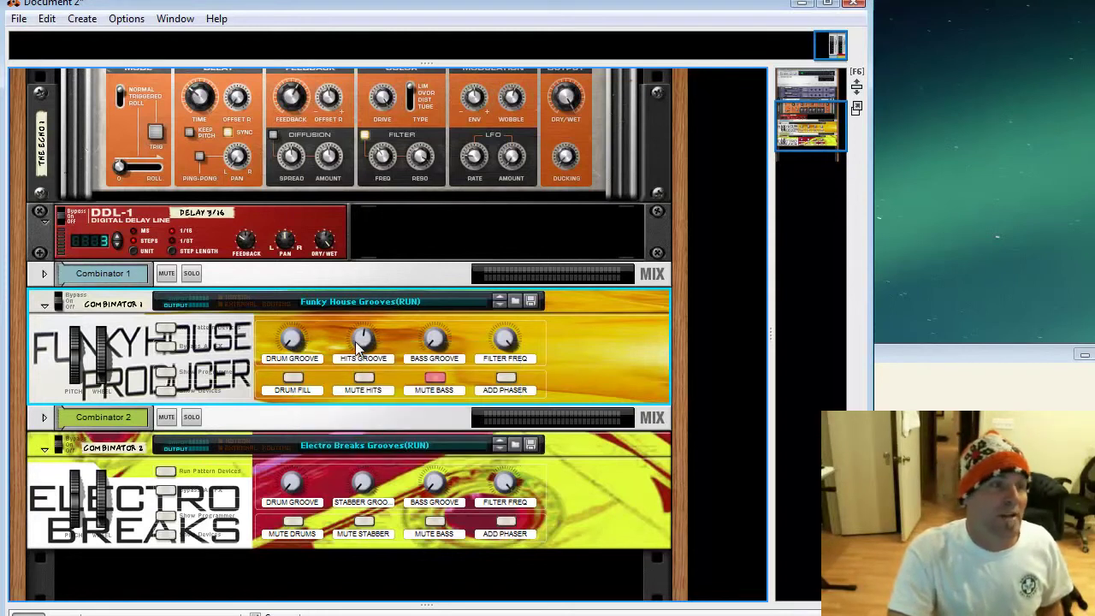
right_click(355, 341)
click(291, 342)
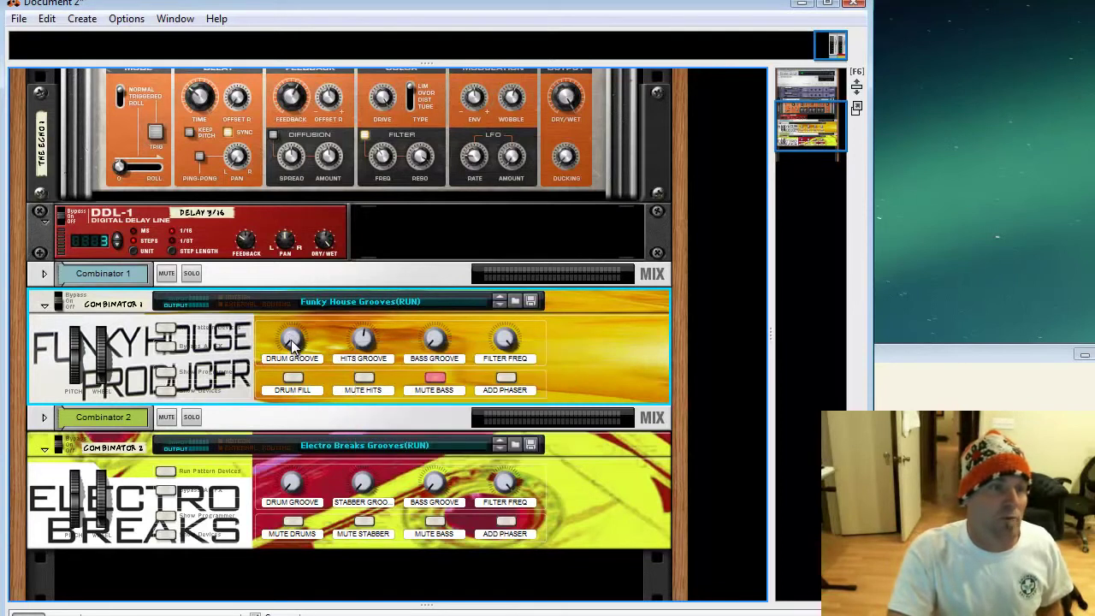
- Map the Funky House Producer combinator's Drum Groove knob to Softstep control CC 01 using a learned remote override, and return to the SoftStep editor
right_click(291, 341)
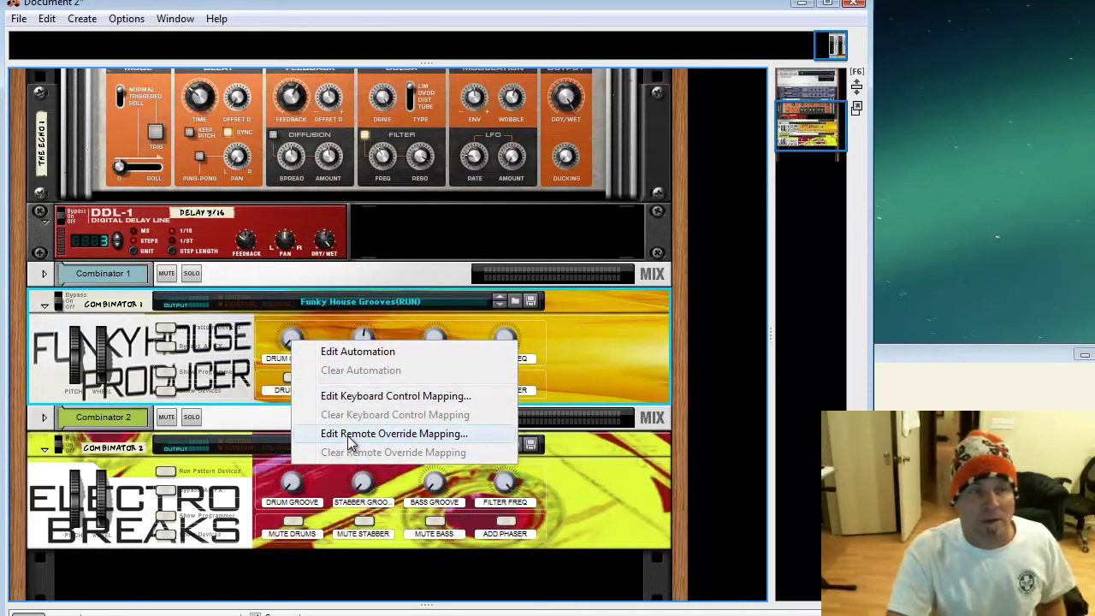
click(351, 436)
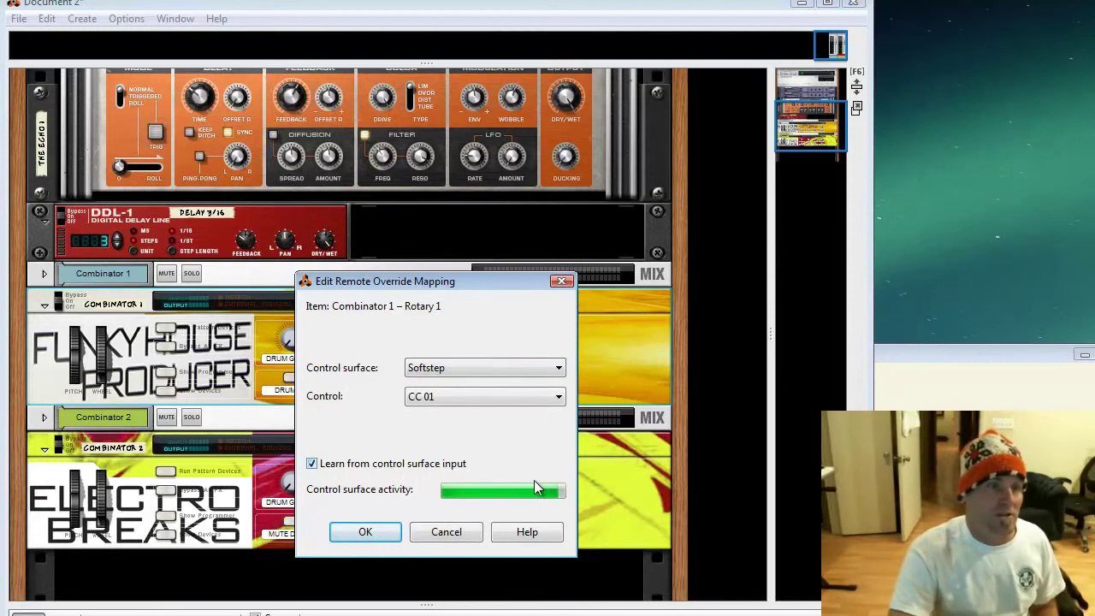
click(368, 534)
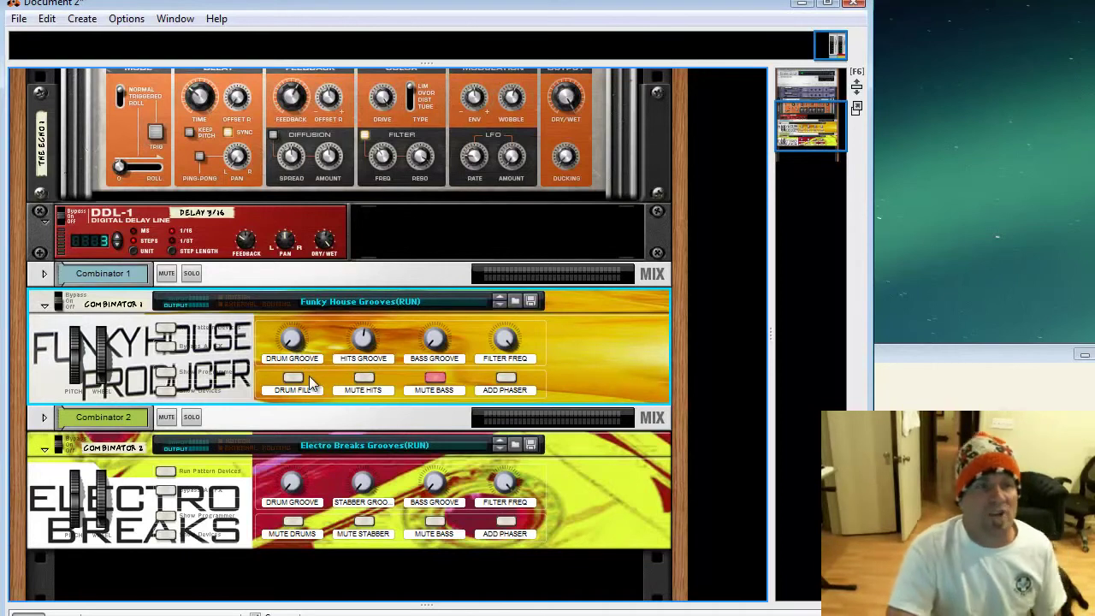
click(923, 376)
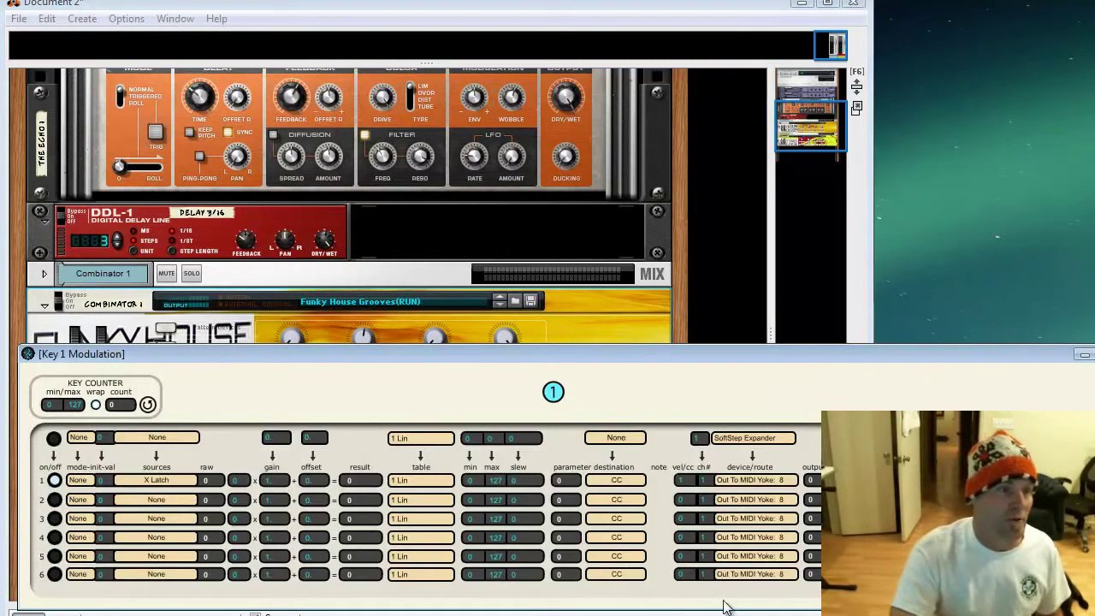